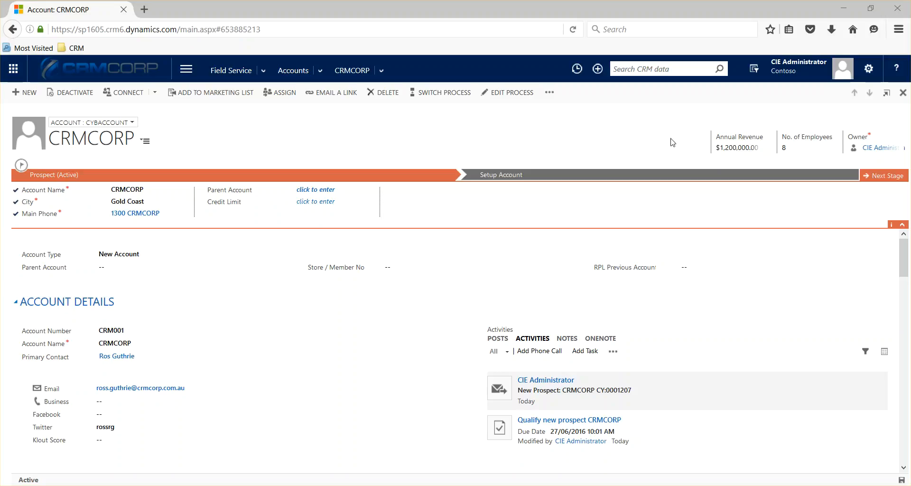
Search CRM for 5800 and open the 580000 customer asset record
left_click(663, 73)
type("5800")
key("Return")
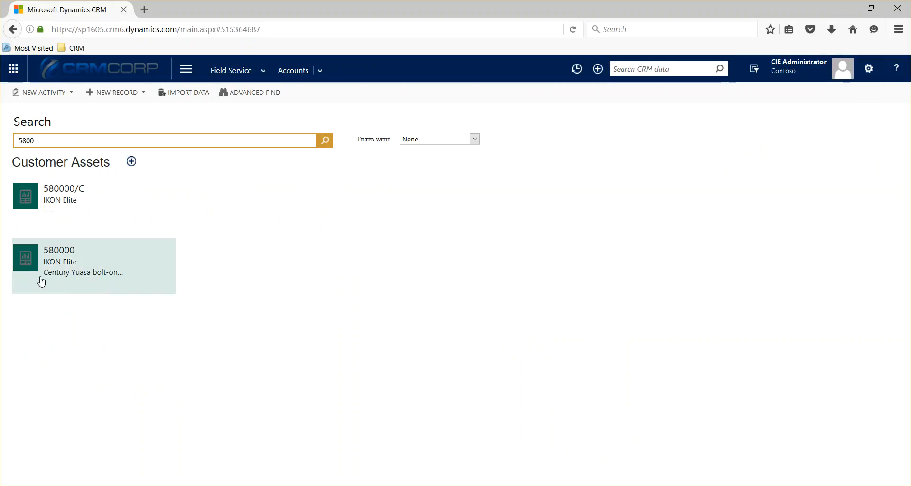
left_click(26, 260)
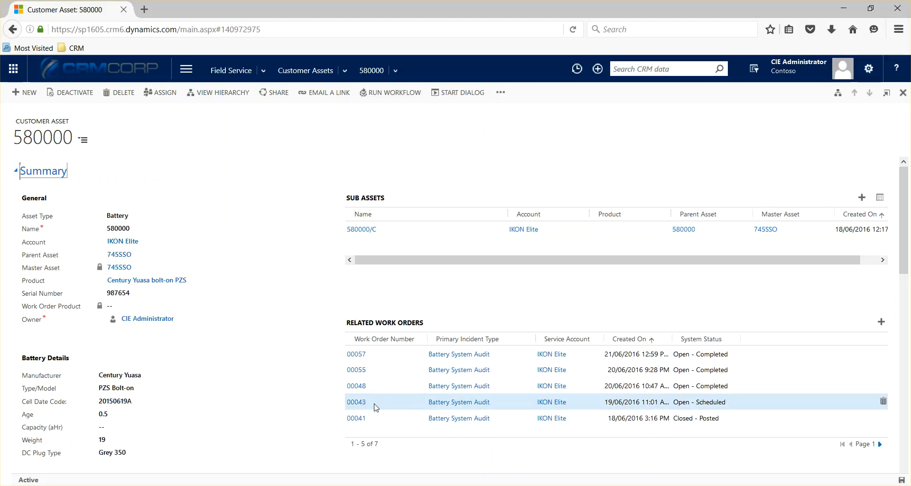
scroll(320, 390, "down", 3)
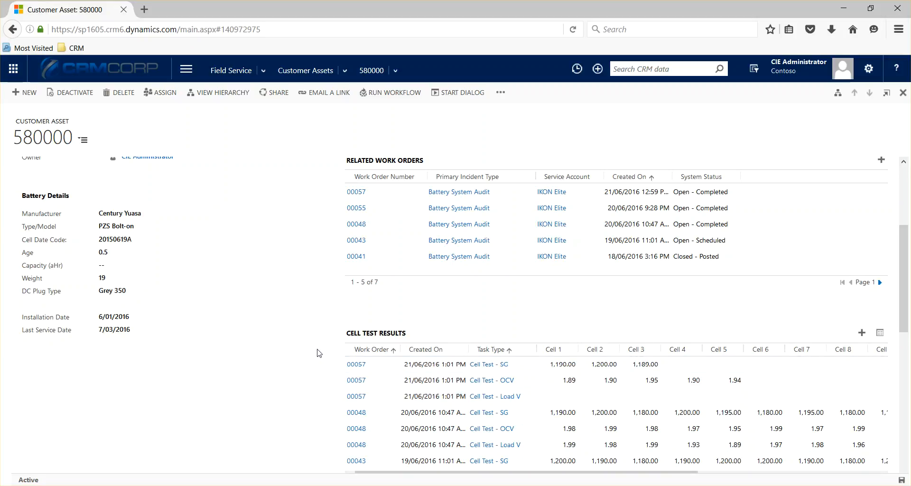
scroll(318, 353, "up", 3)
scroll(318, 352, "up", 2)
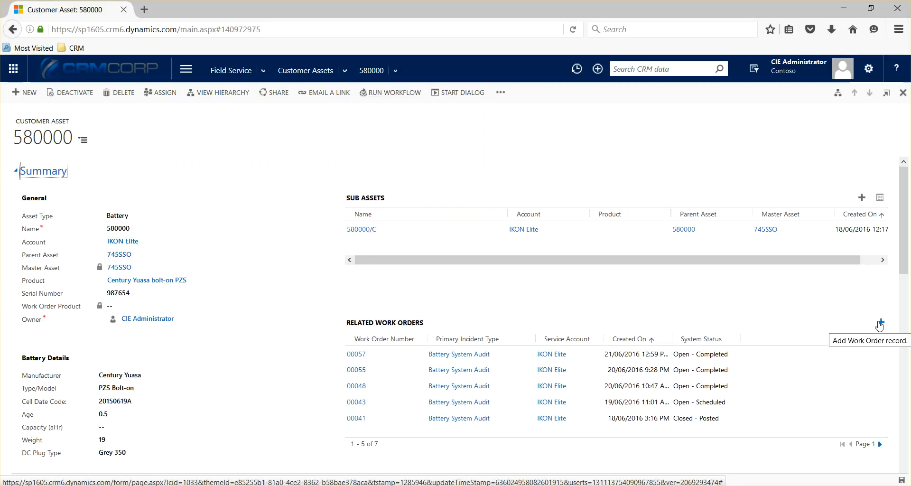
Start a new work order from the asset's Related Work Orders, discarding the unlinked one
left_click(597, 69)
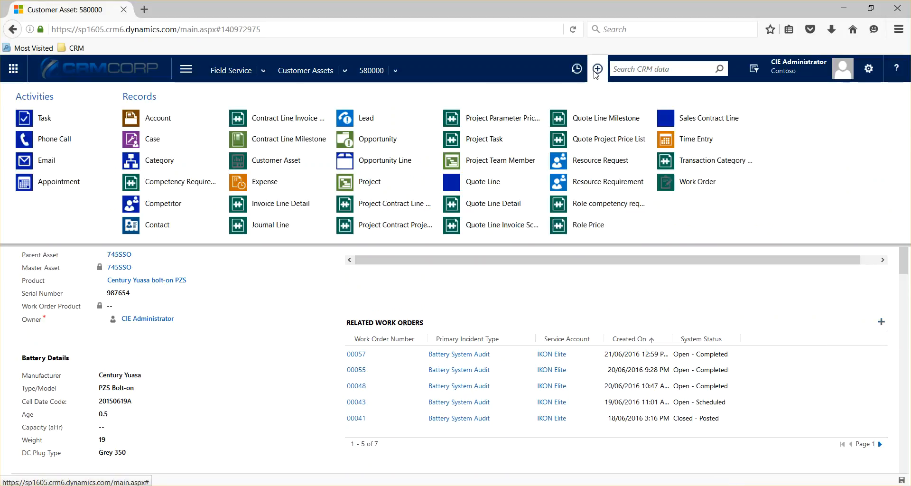
left_click(691, 188)
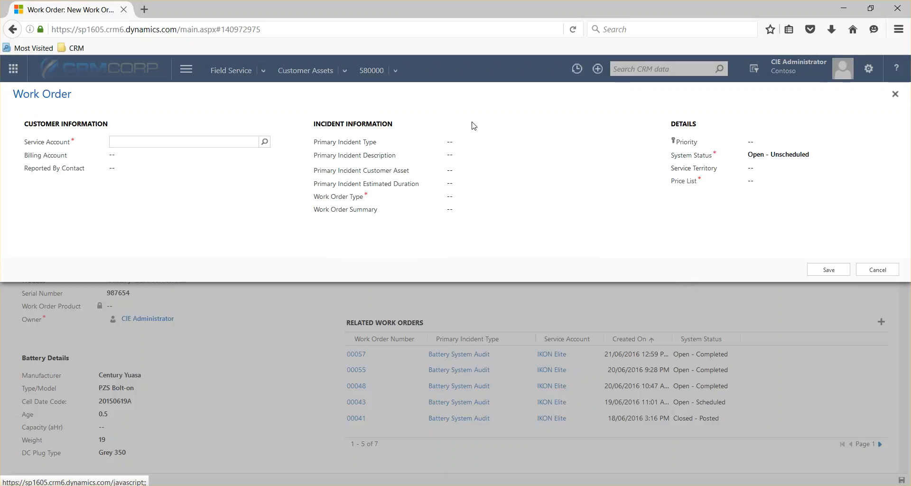
left_click(879, 273)
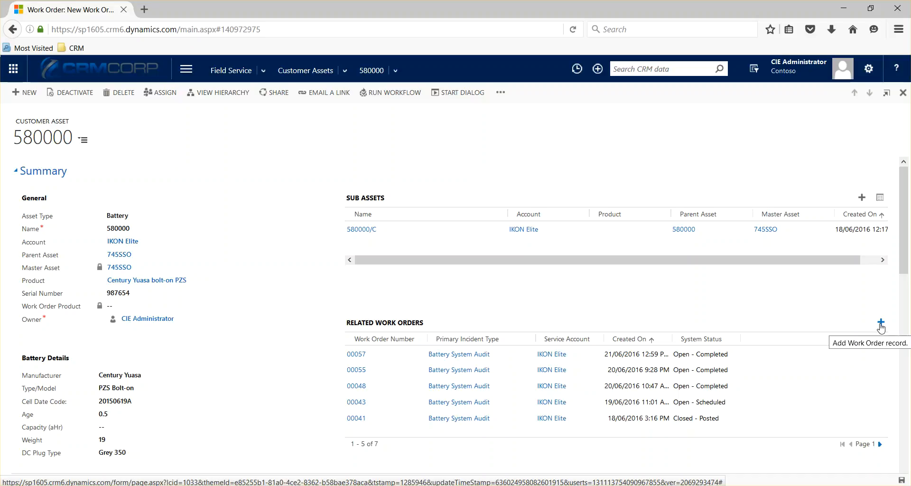
left_click(881, 324)
left_click(875, 355)
left_click(870, 340)
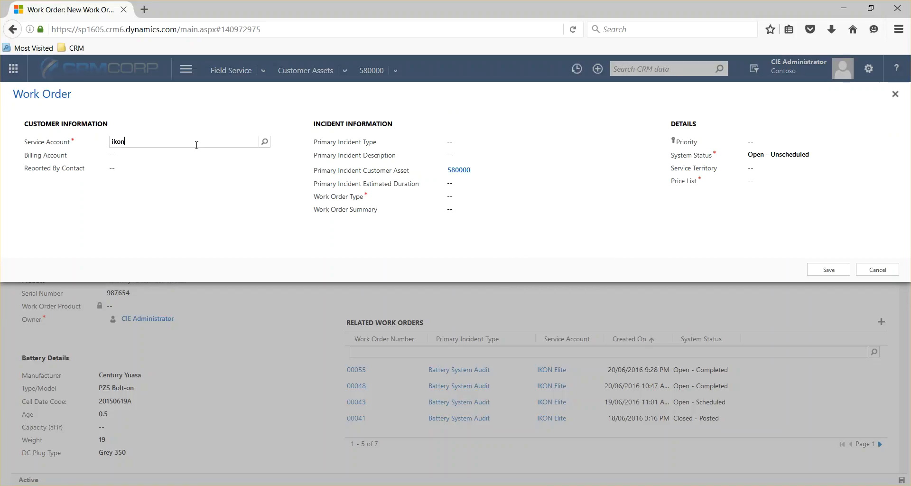
Set IKON Elite as service account and the matching contact as the reporter
key("Tab")
left_click(142, 172)
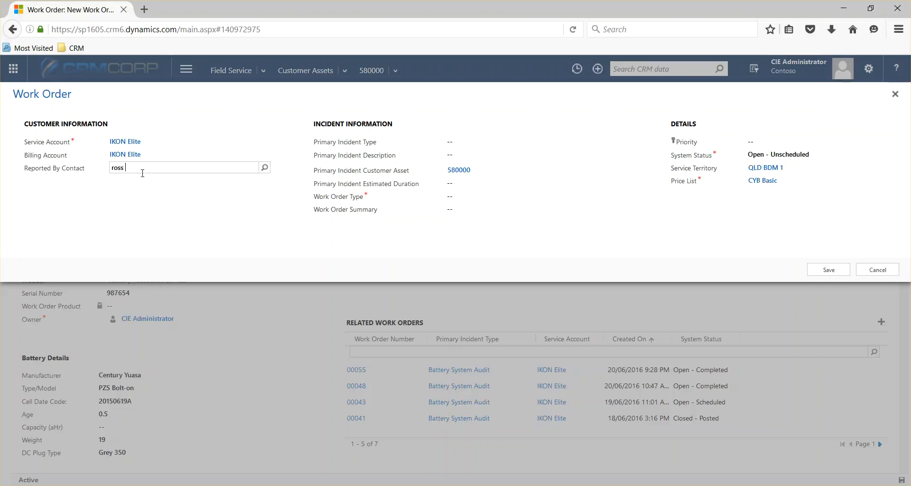
key("Tab")
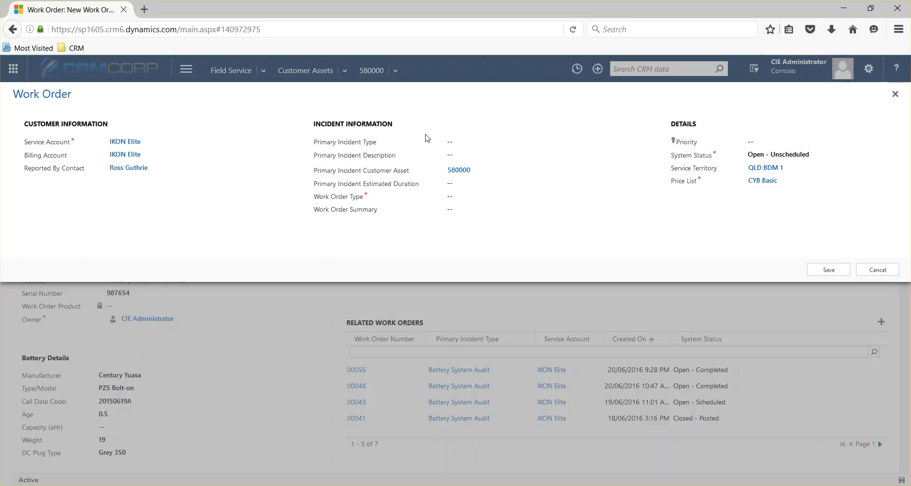
Set incident type Battery System Audit and summary 'Issue with Battery not charging'
left_click(467, 141)
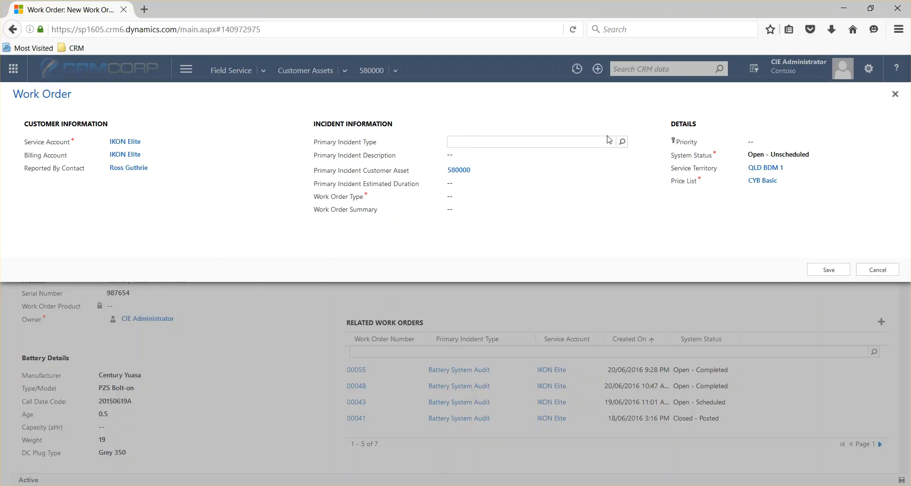
left_click(622, 142)
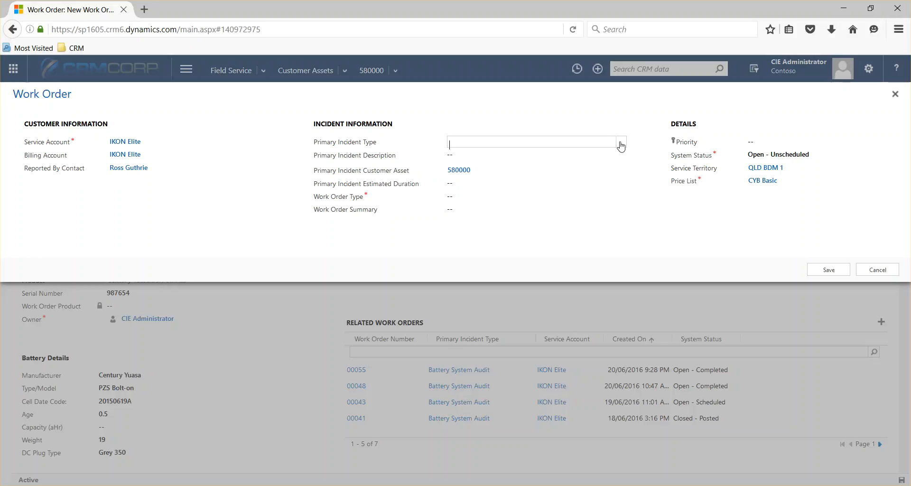
left_click(637, 159)
key("Tab")
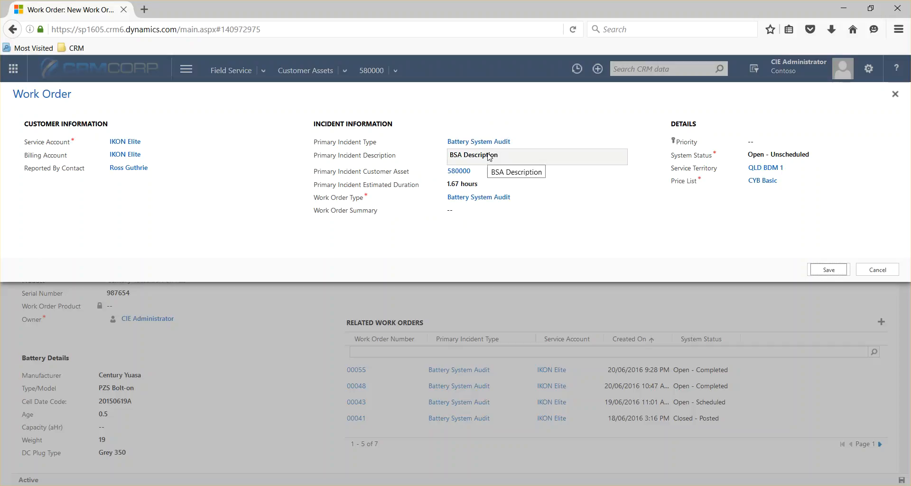
left_click(477, 213)
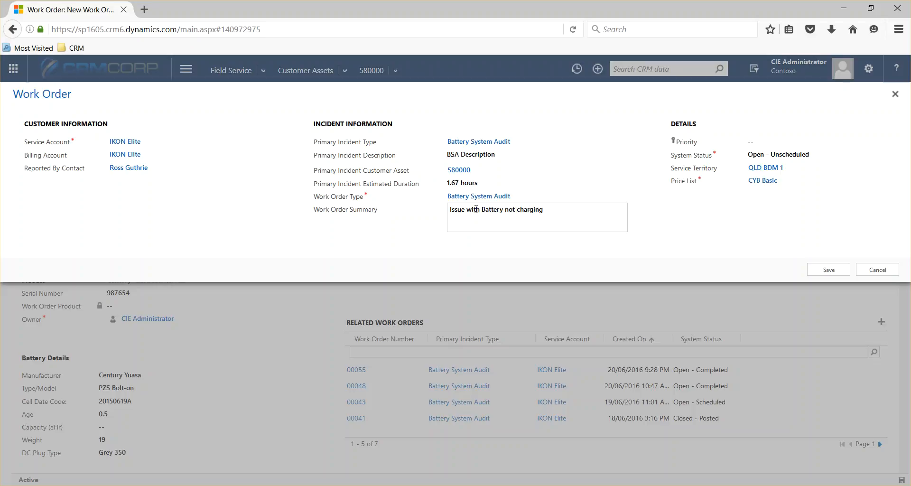
left_click(644, 203)
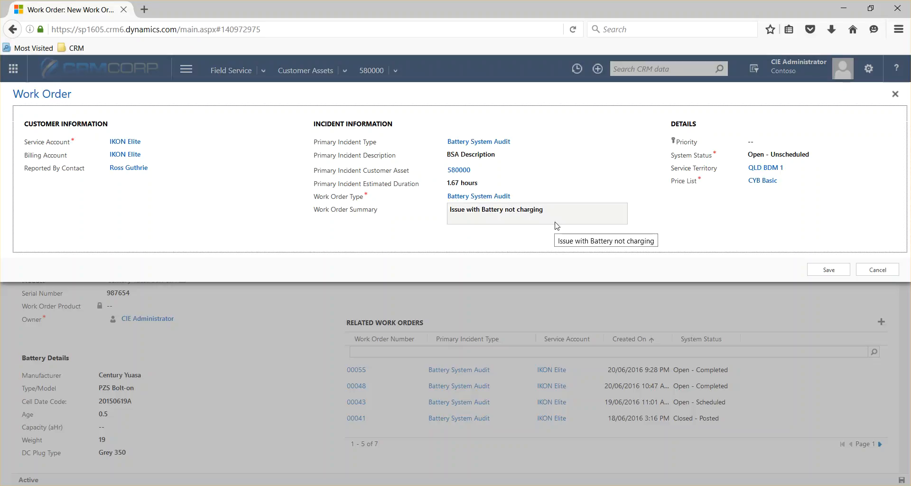
left_click(786, 144)
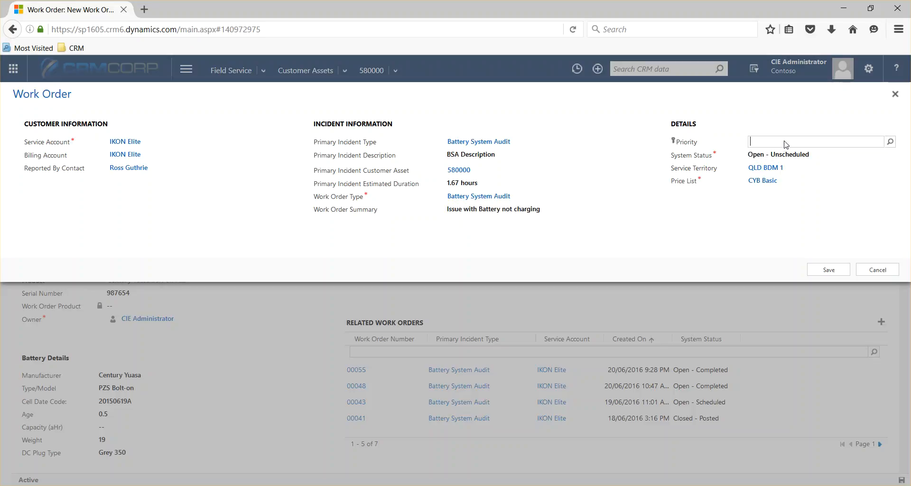
Set the work order priority to Medium and save it as work order 00063
left_click(890, 142)
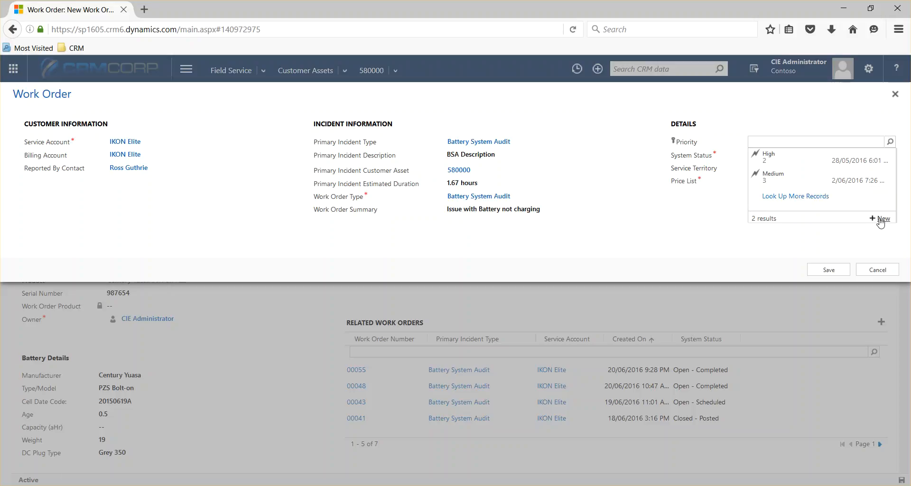
left_click(796, 179)
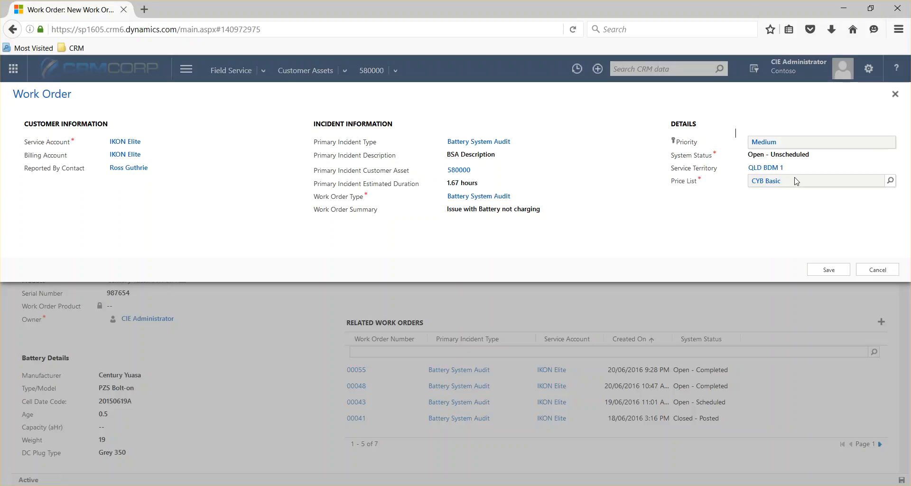
left_click(701, 227)
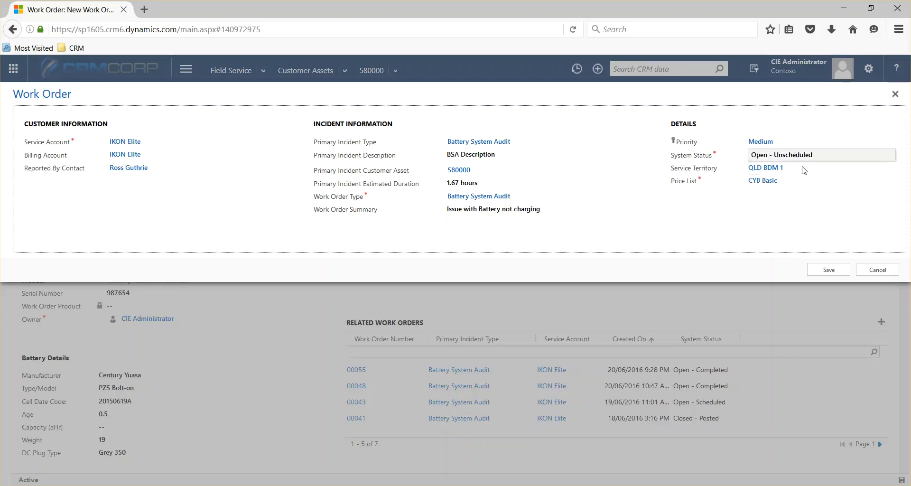
left_click(830, 271)
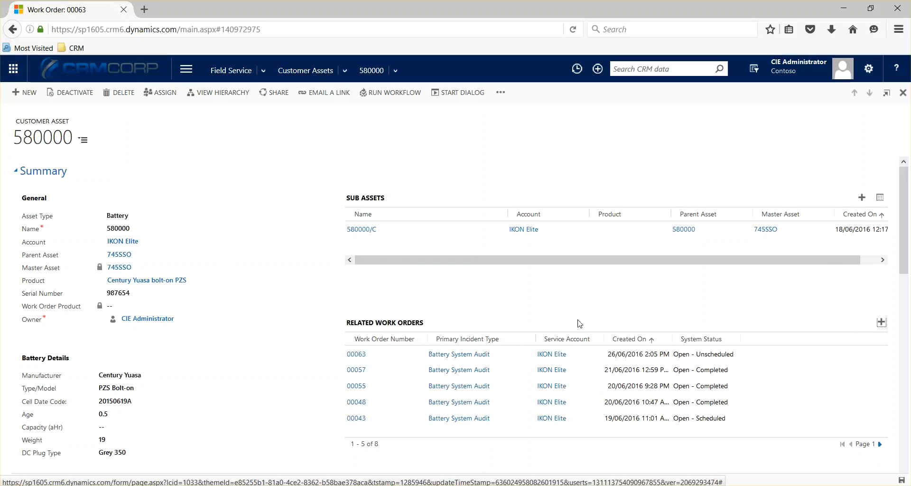
left_click(356, 354)
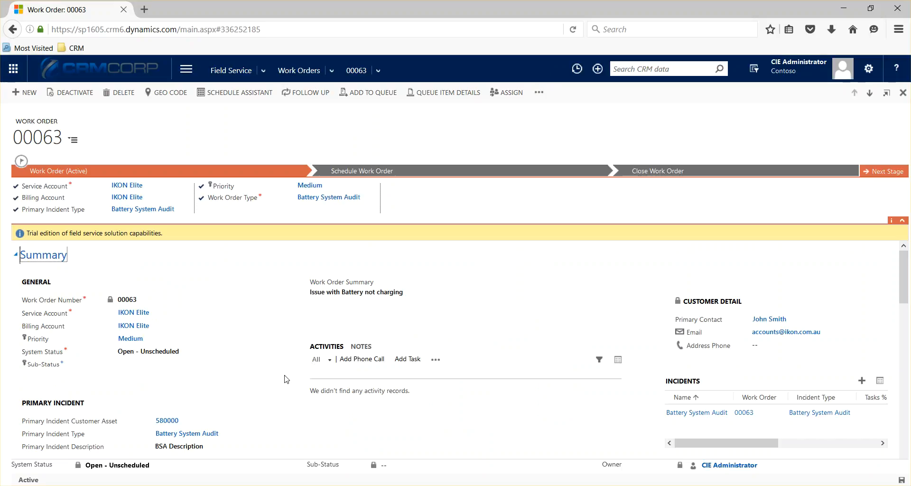
scroll(287, 379, "down", 3)
scroll(285, 383, "down", 1)
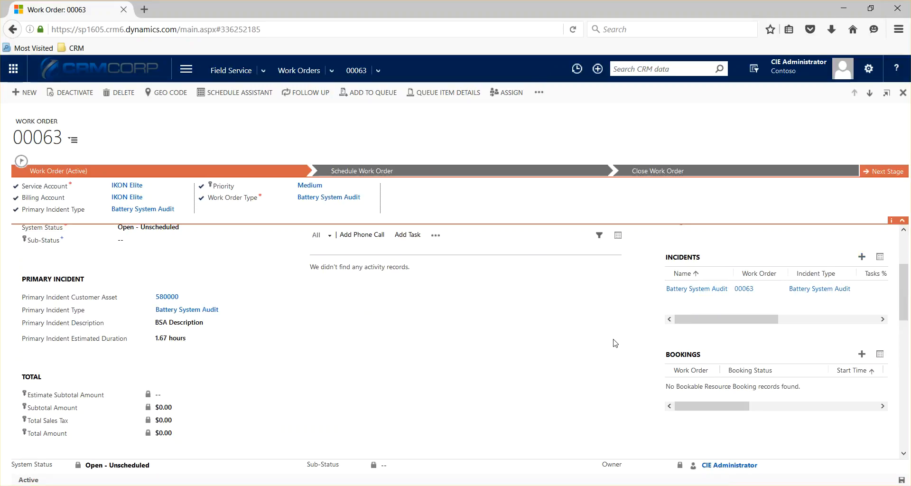
scroll(615, 343, "down", 8)
scroll(615, 343, "down", 1)
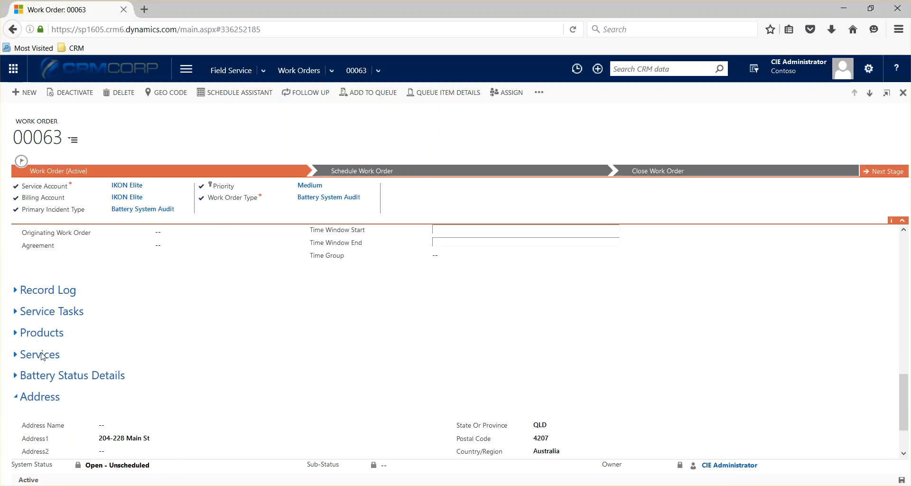
scroll(308, 318, "up", 3)
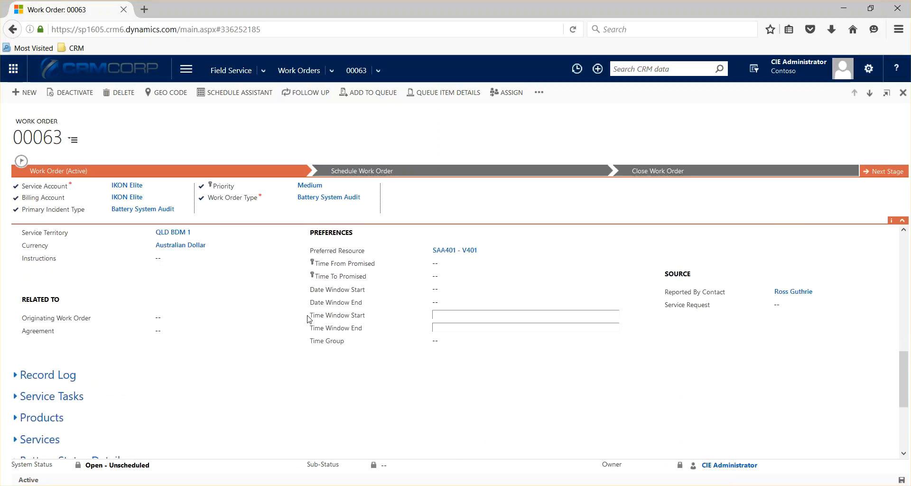
scroll(308, 318, "up", 3)
scroll(295, 323, "up", 15)
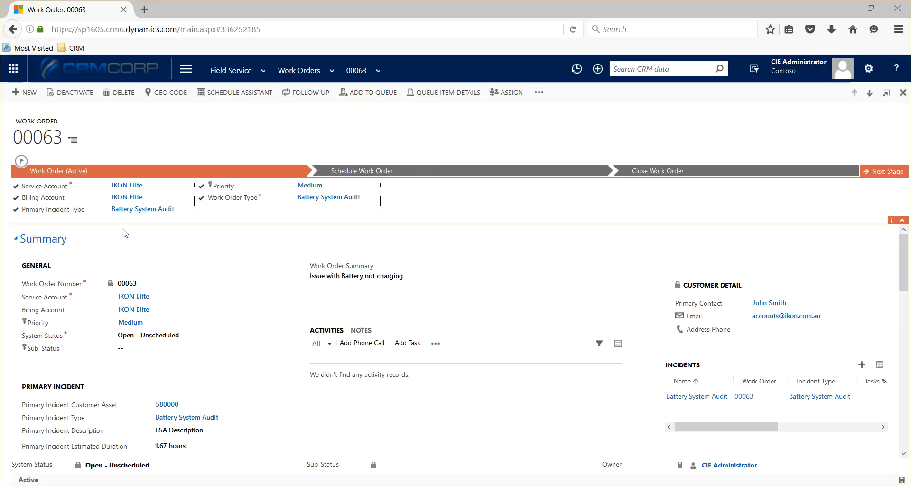
On the Schedule Board, drag work order 00063 onto SAA401 at 4:00 PM and view its details
left_click(266, 70)
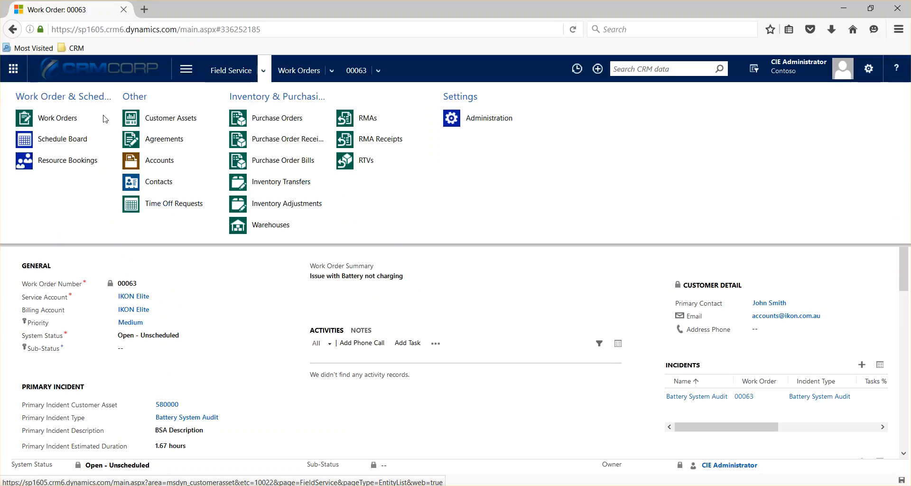
left_click(61, 140)
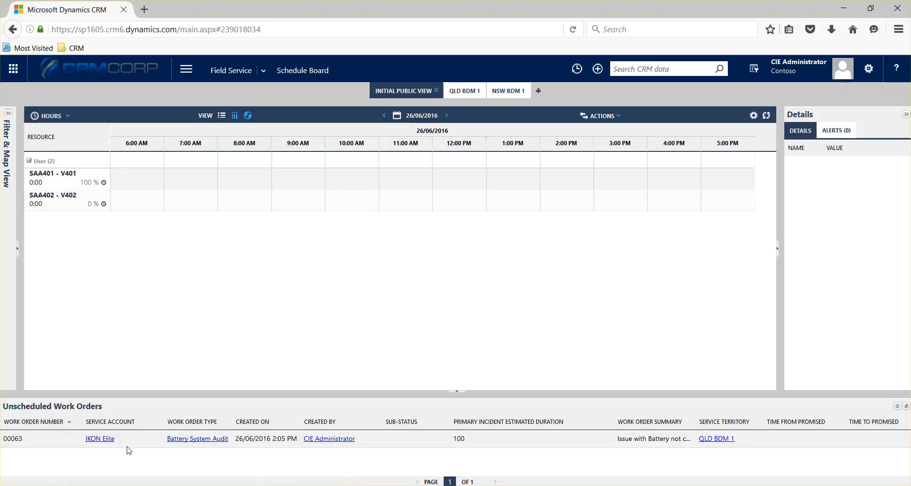
mouse_move(21, 444)
left_mouse_down()
mouse_move(250, 281)
mouse_move(376, 220)
mouse_move(368, 215)
mouse_move(431, 190)
mouse_move(662, 164)
mouse_move(649, 167)
mouse_move(651, 180)
left_mouse_up()
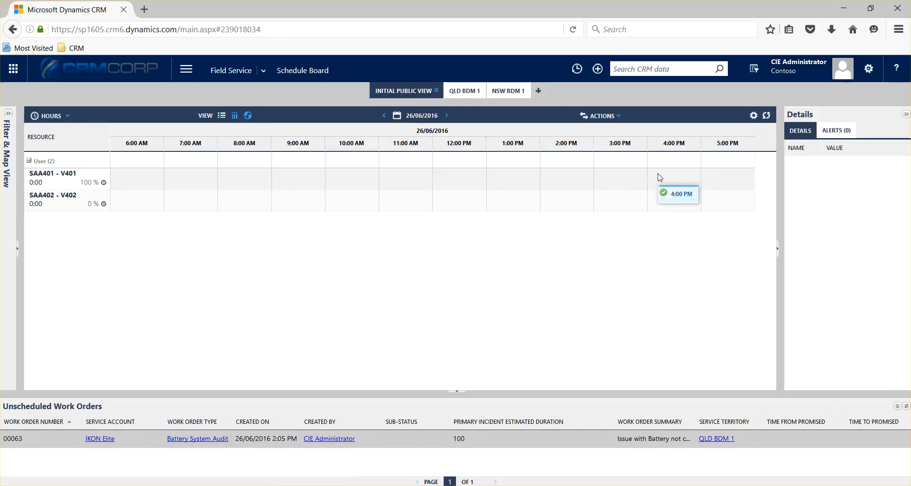
left_click_drag(659, 179, 660, 180)
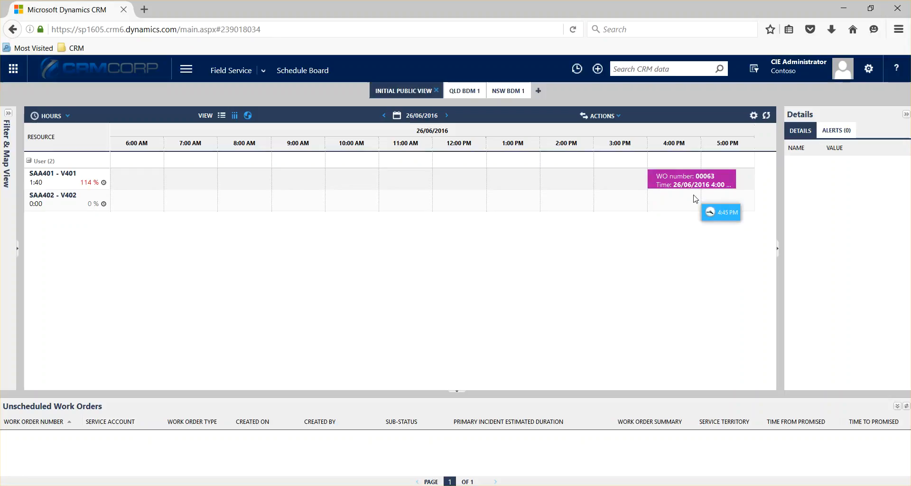
left_click(688, 183)
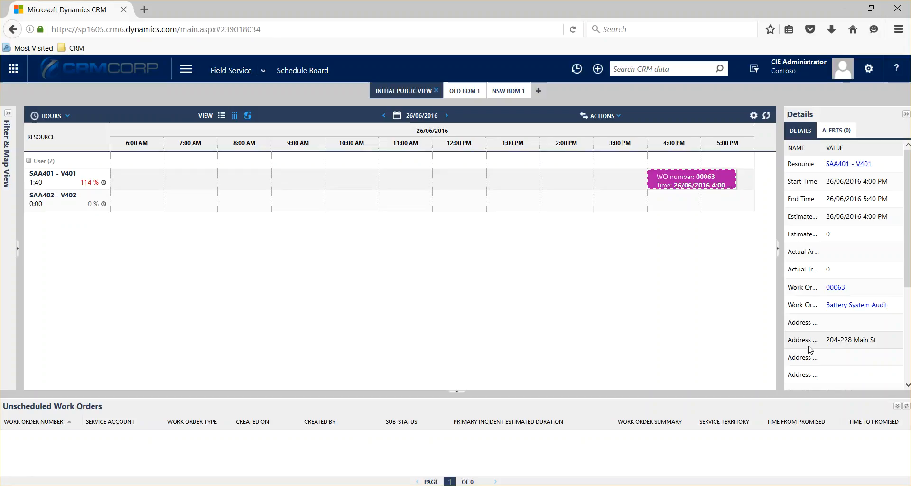
Open work order 00063 from the booking details in a maximized window
left_click(835, 288)
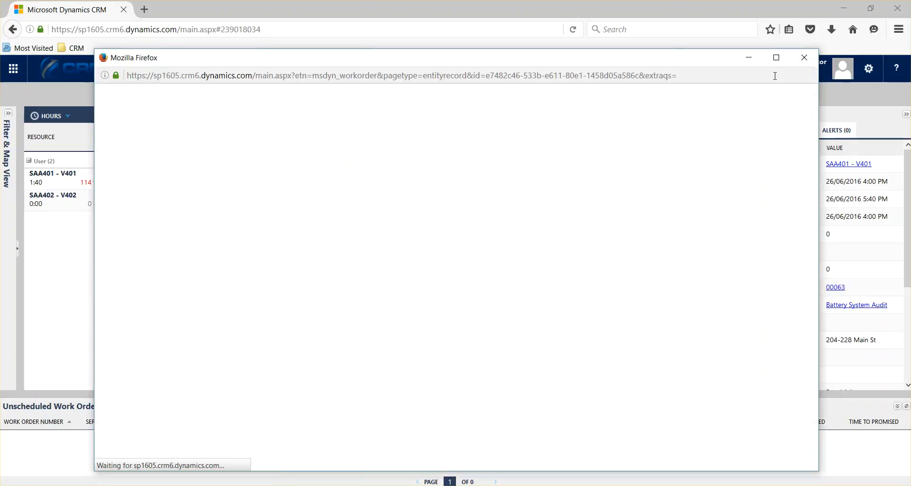
left_click(777, 60)
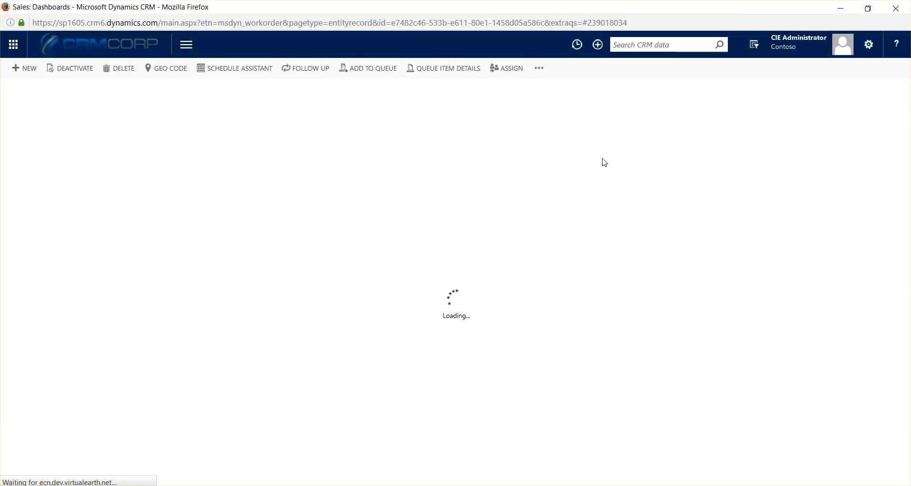
scroll(286, 323, "down", 8)
scroll(286, 323, "down", 4)
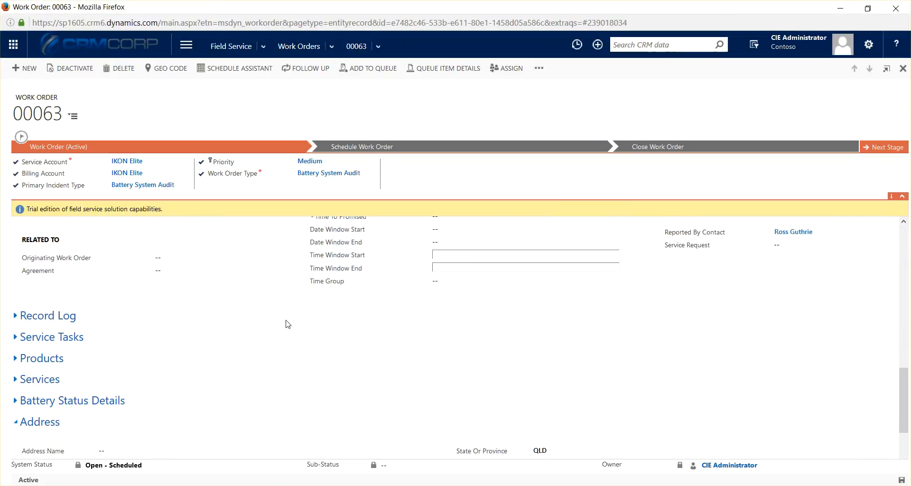
Expand the work order's Service Tasks list
left_click(55, 311)
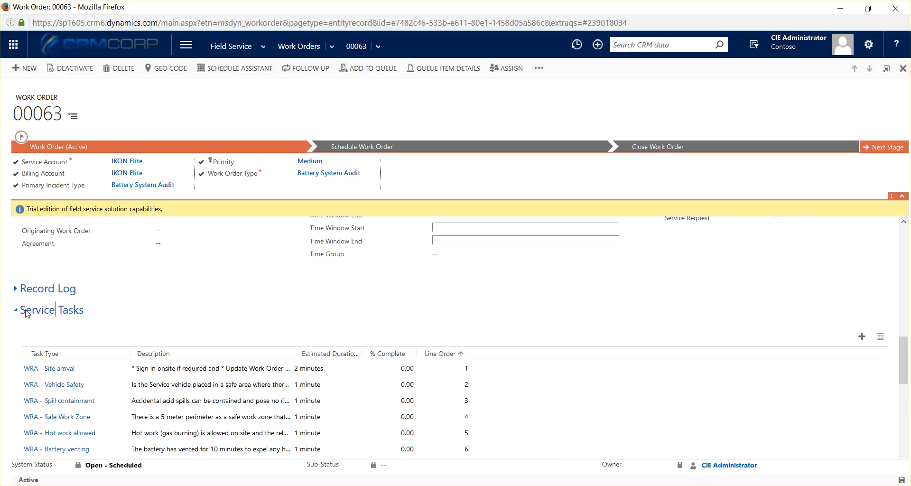
scroll(105, 333, "down", 1)
scroll(106, 426, "down", 2)
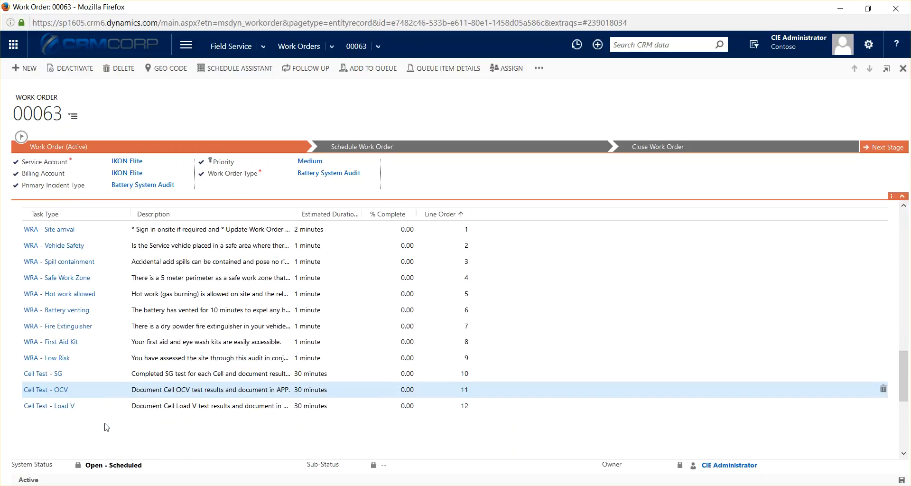
scroll(106, 427, "up", 4)
scroll(106, 426, "up", 7)
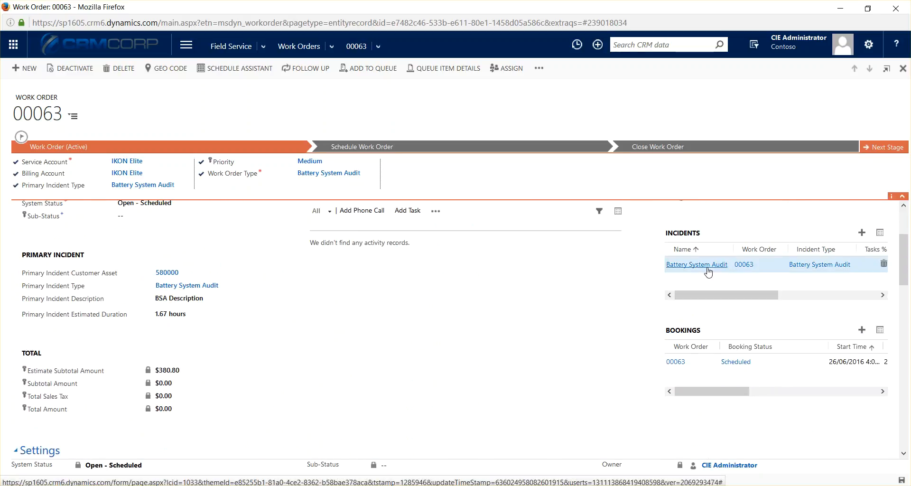
left_click_drag(906, 256, 883, 374)
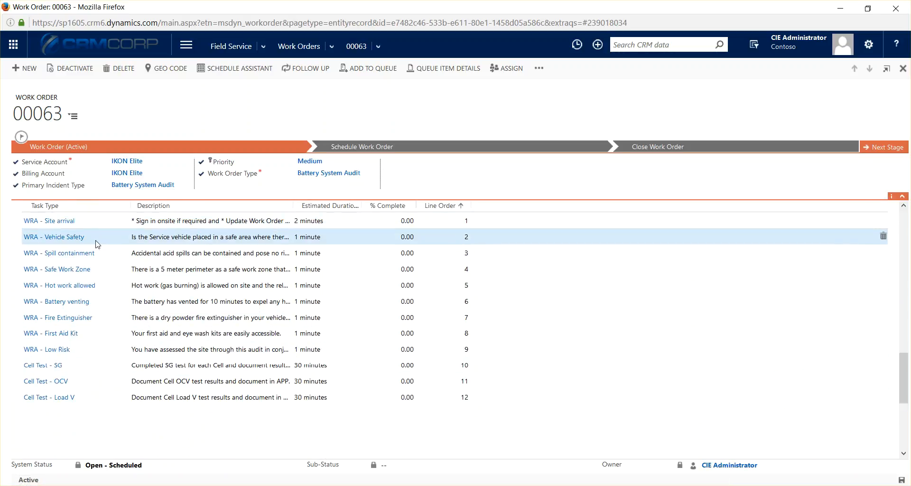
scroll(97, 261, "down", 2)
scroll(97, 269, "down", 4)
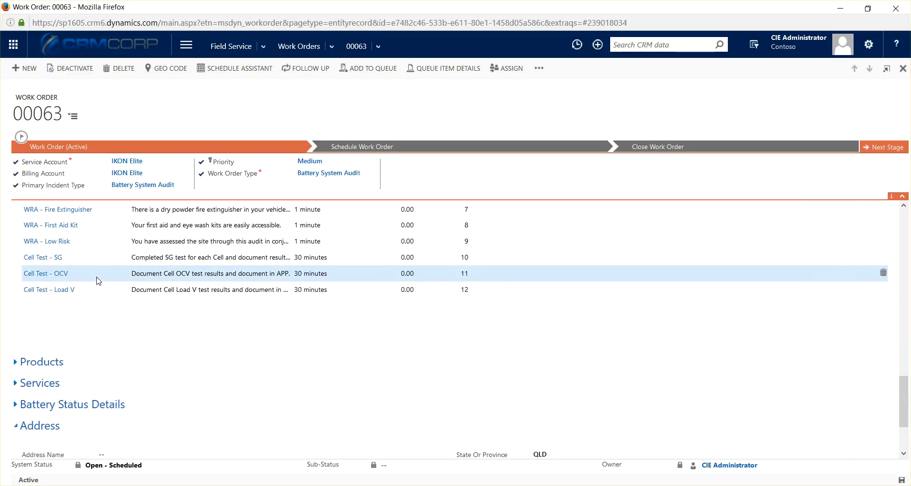
Expand the Products and Services lists, showing six products and a 2-hour Service Charge
left_click(54, 368)
scroll(157, 294, "down", 3)
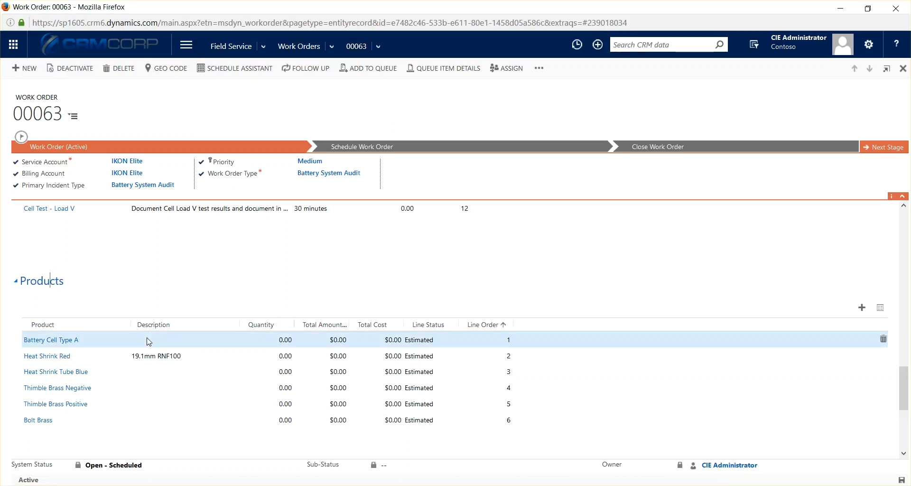
scroll(149, 343, "down", 3)
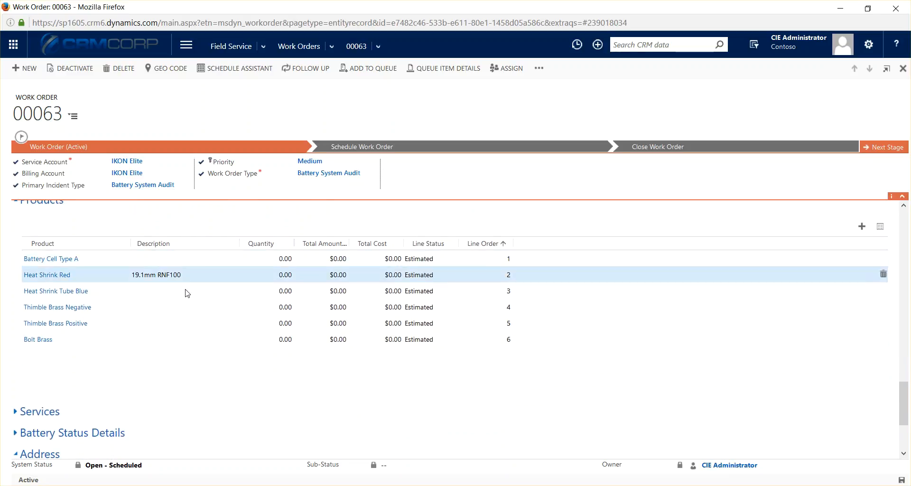
scroll(76, 361, "down", 1)
left_click(42, 386)
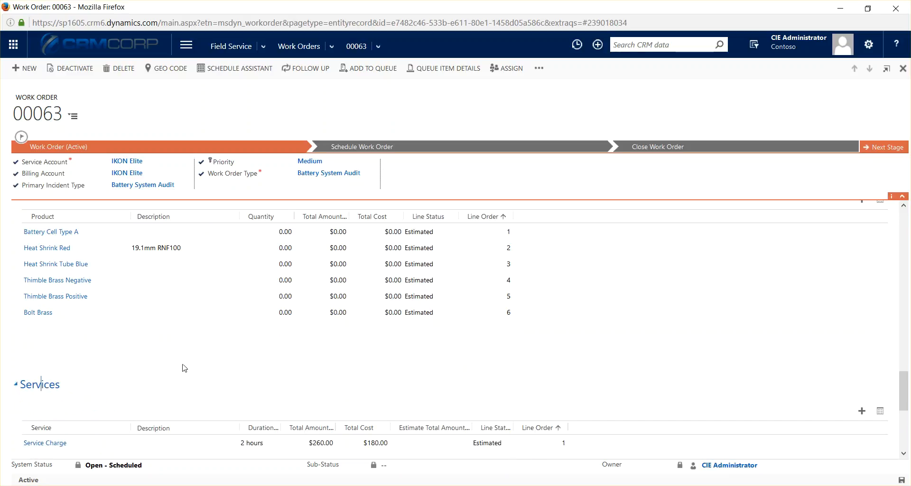
scroll(184, 368, "down", 3)
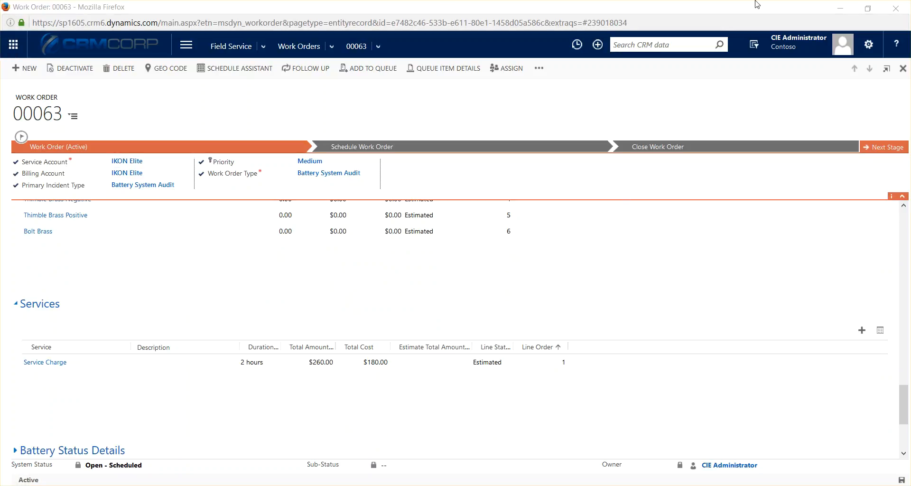
Close the work order window and view the 00063 booking card on SAA401 at 4:00 PM
left_click(896, 8)
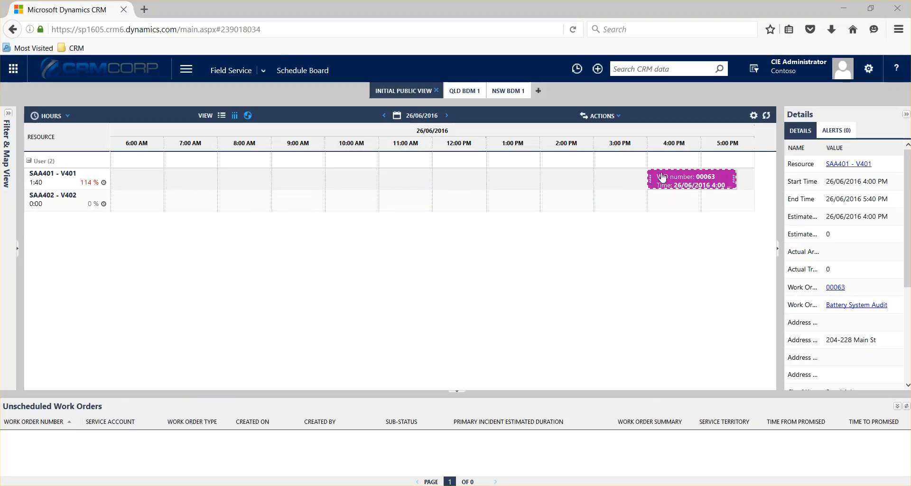
mouse_move(672, 180)
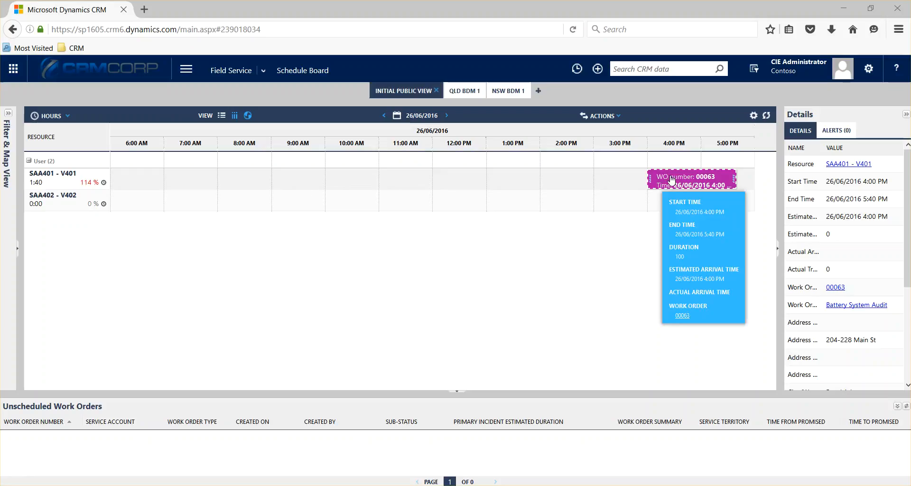